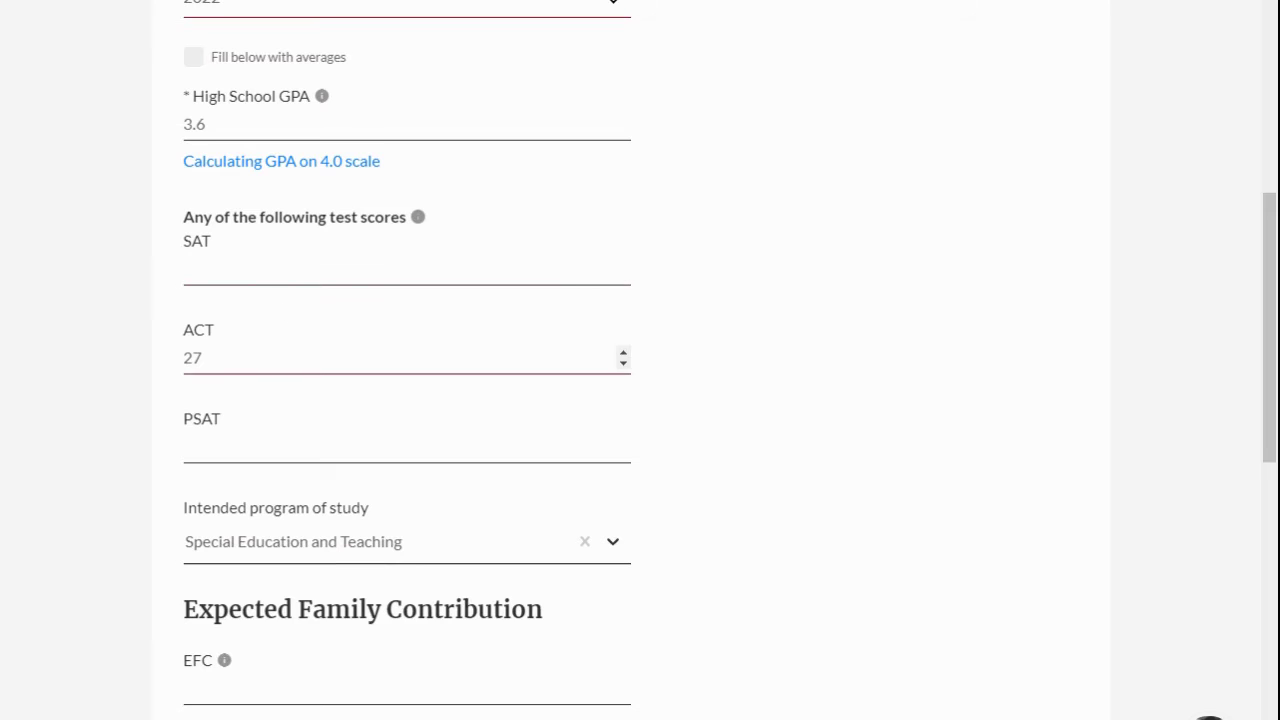
- Review the profile's test scores, intended program of study, expected family contribution, household finances and account type
key("Tab")
scroll(640, 360, "down", 1)
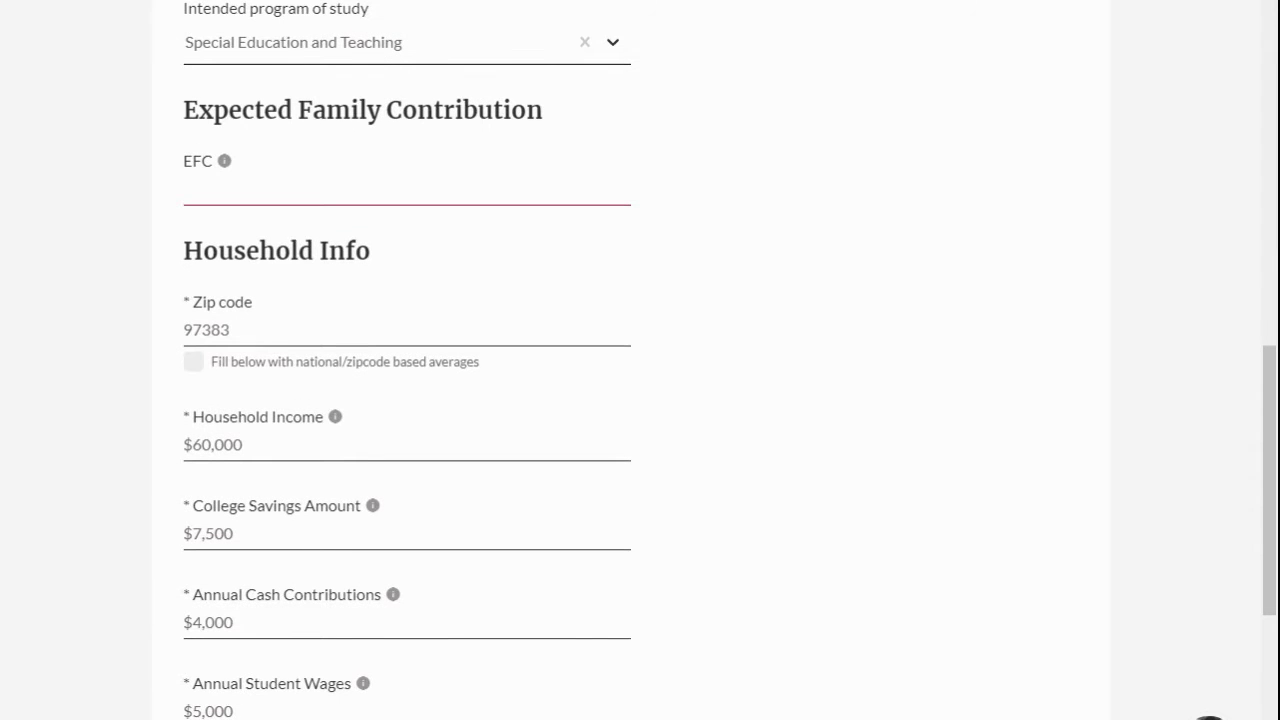
scroll(640, 360, "up", 2)
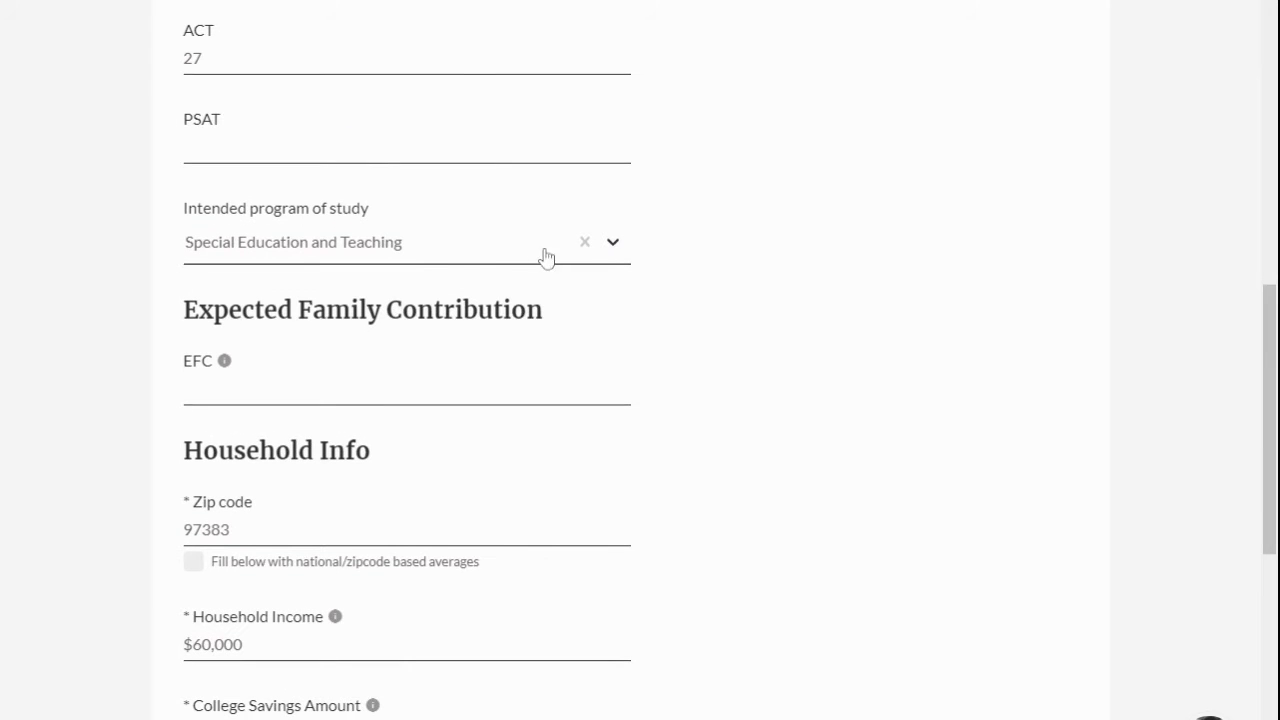
scroll(464, 252, "down", 6)
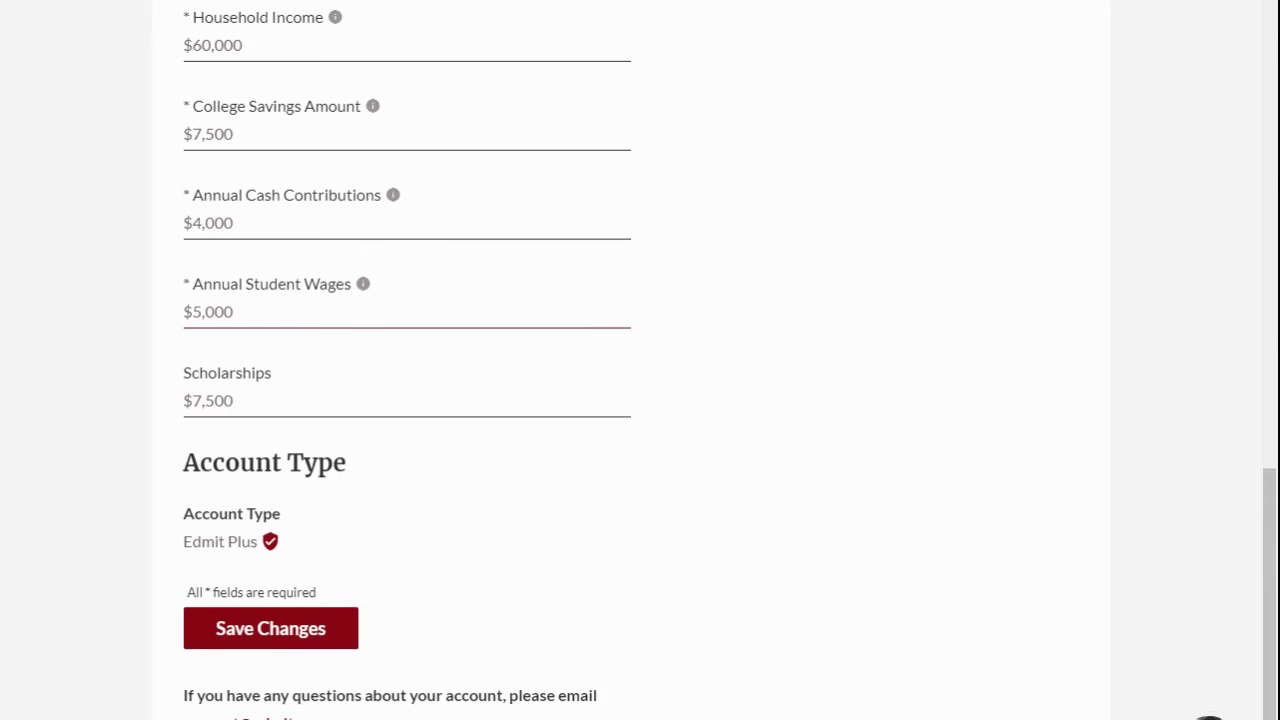
key("Tab")
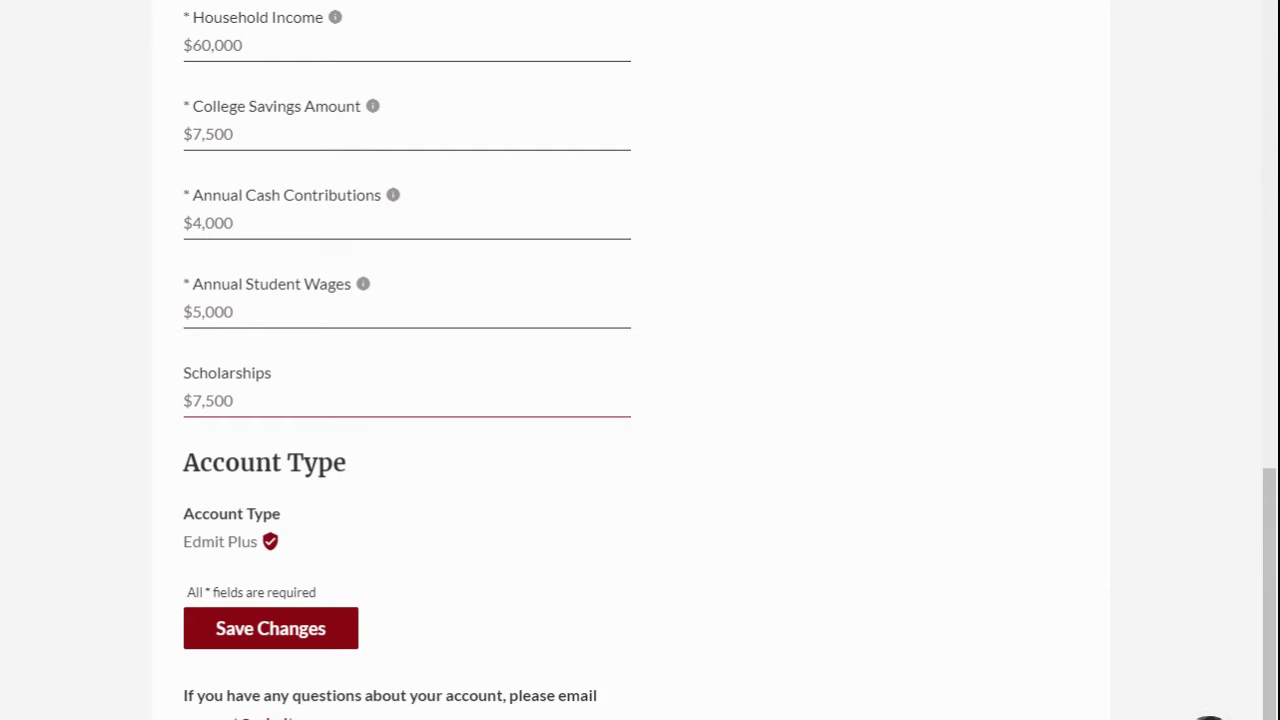
left_click(486, 380)
scroll(504, 365, "down", 1)
scroll(500, 363, "down", 1)
- Open the College List and look through the saved colleges' Edstimates, estimated loan payments and financial grades
scroll(1020, 437, "up", 4)
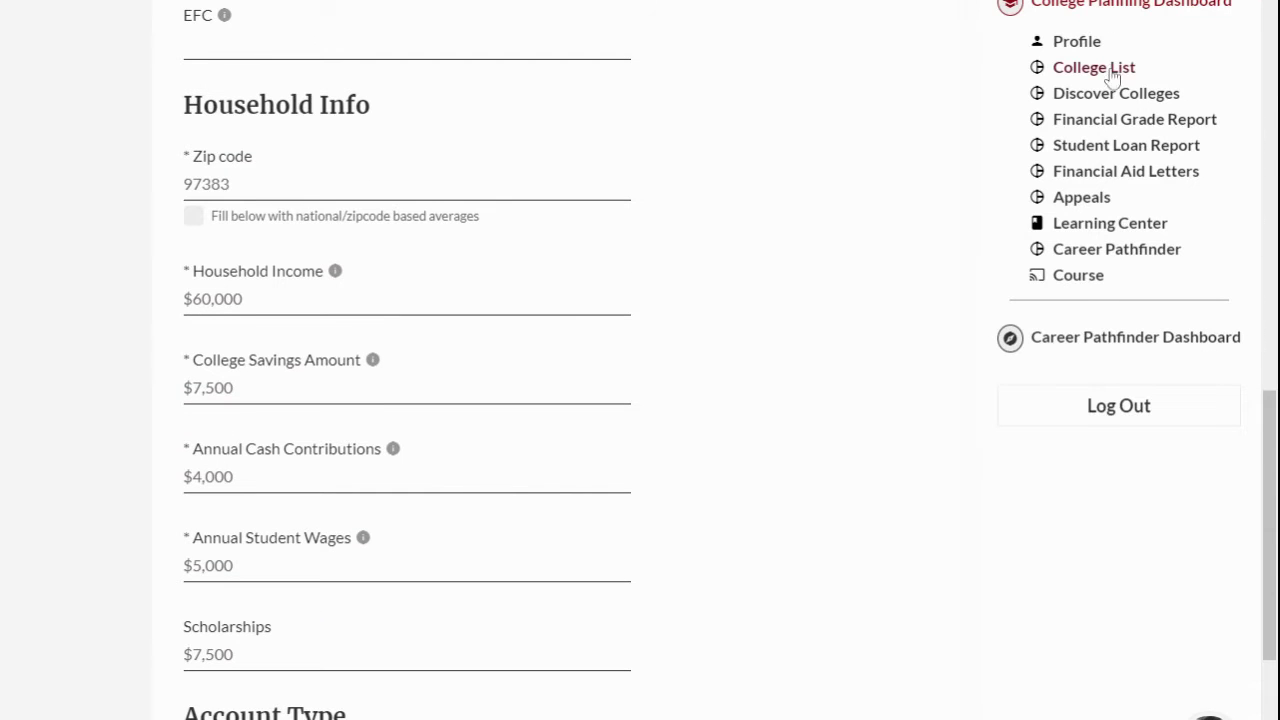
left_click(1100, 69)
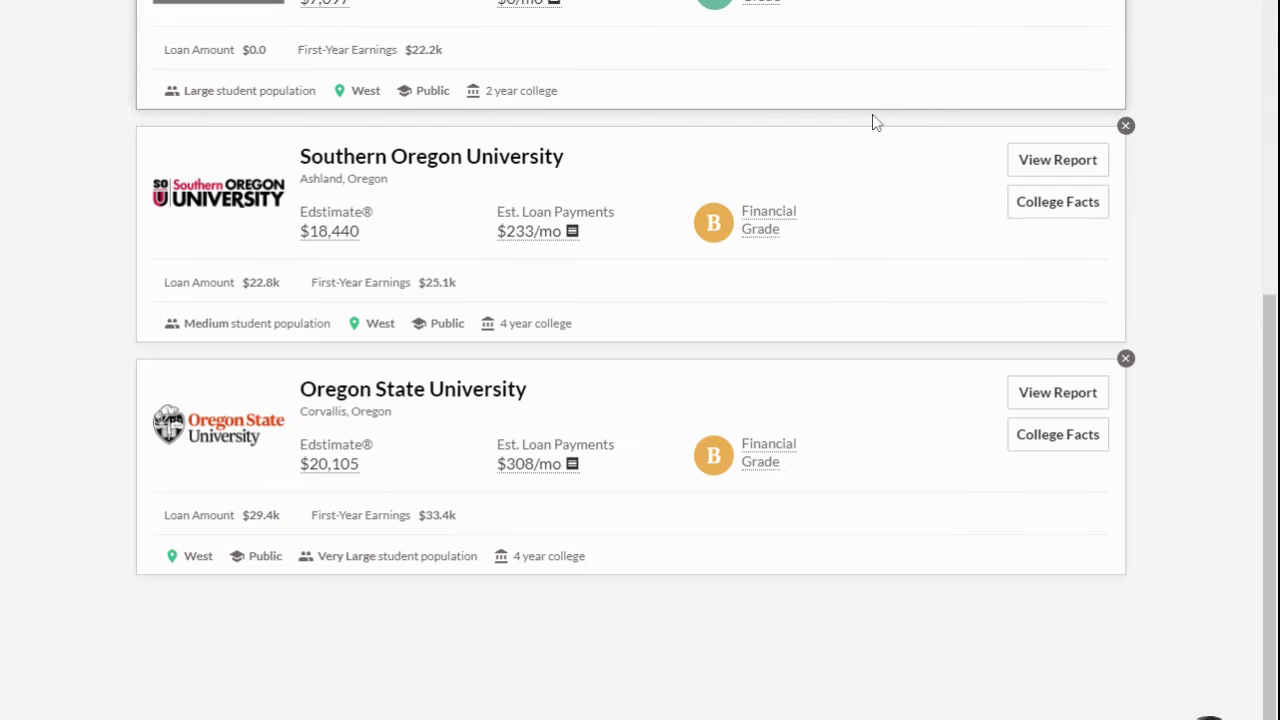
left_click_drag(1270, 386, 1228, 40)
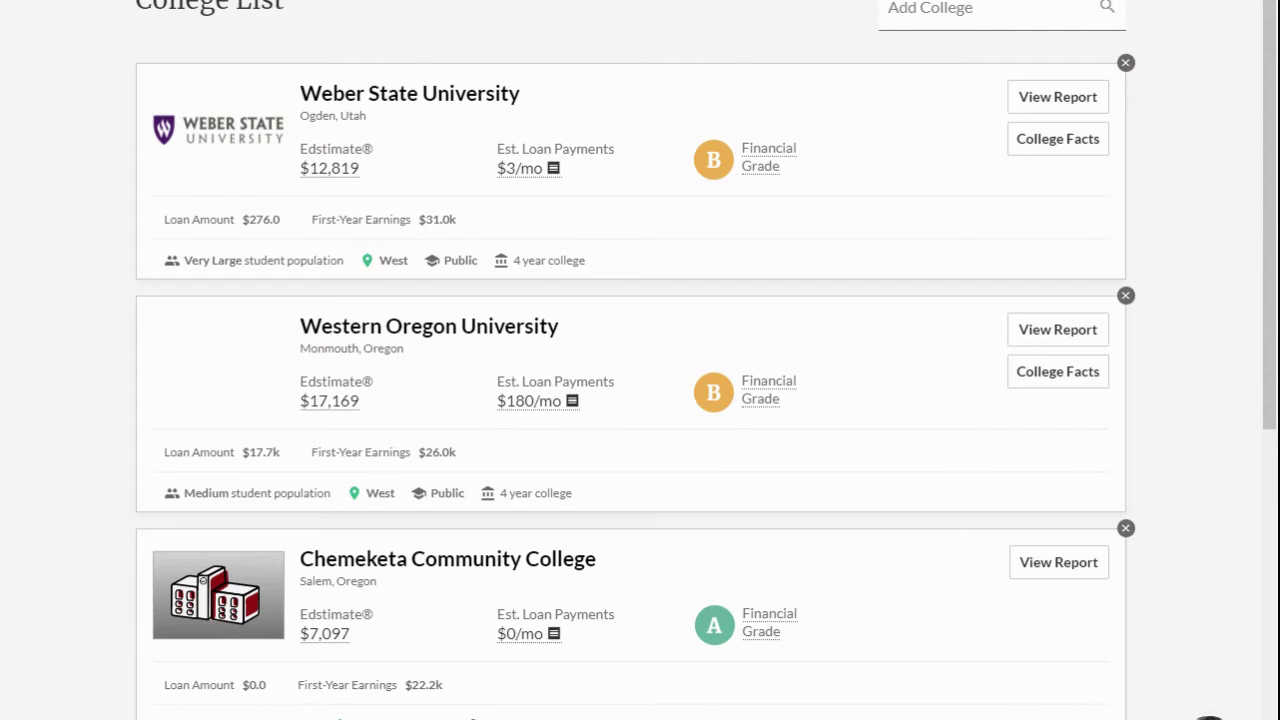
left_click(1273, 120)
left_click_drag(1273, 120, 1214, 289)
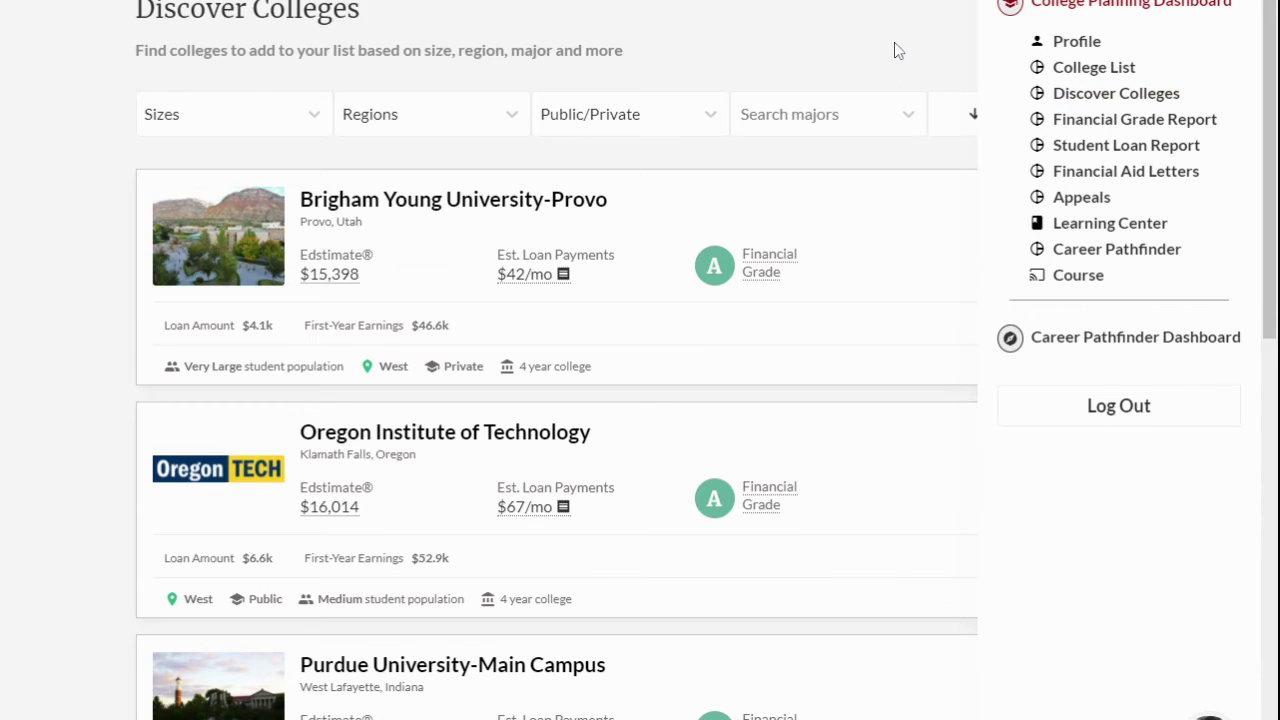
- Filter the Discover Colleges results to Very Large size, the South region and Public institutions
left_click(810, 40)
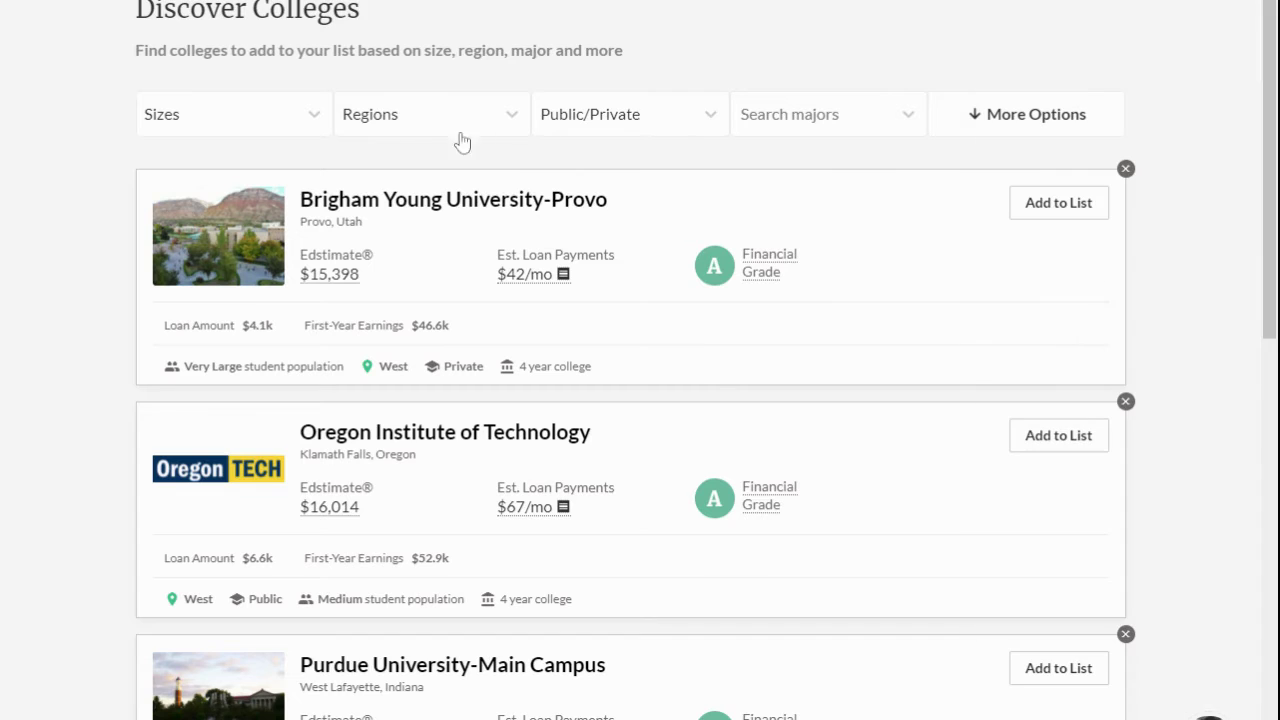
left_click(318, 127)
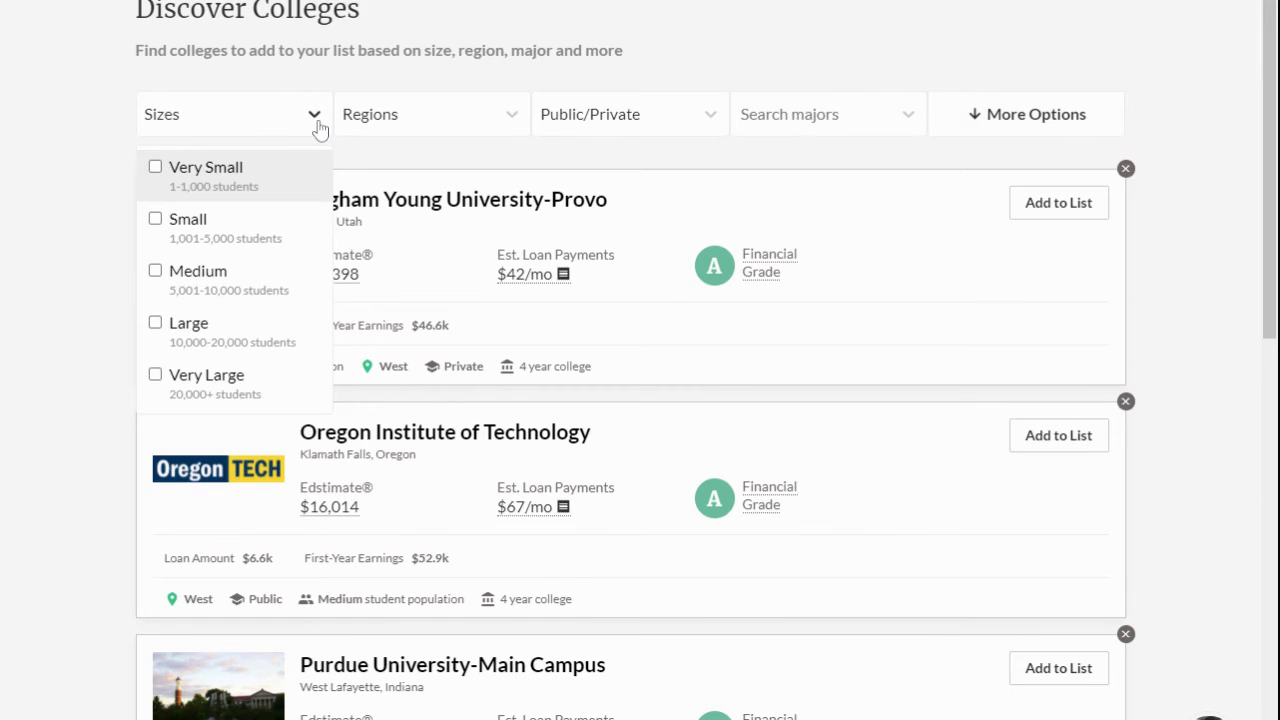
left_click(245, 379)
left_click(508, 116)
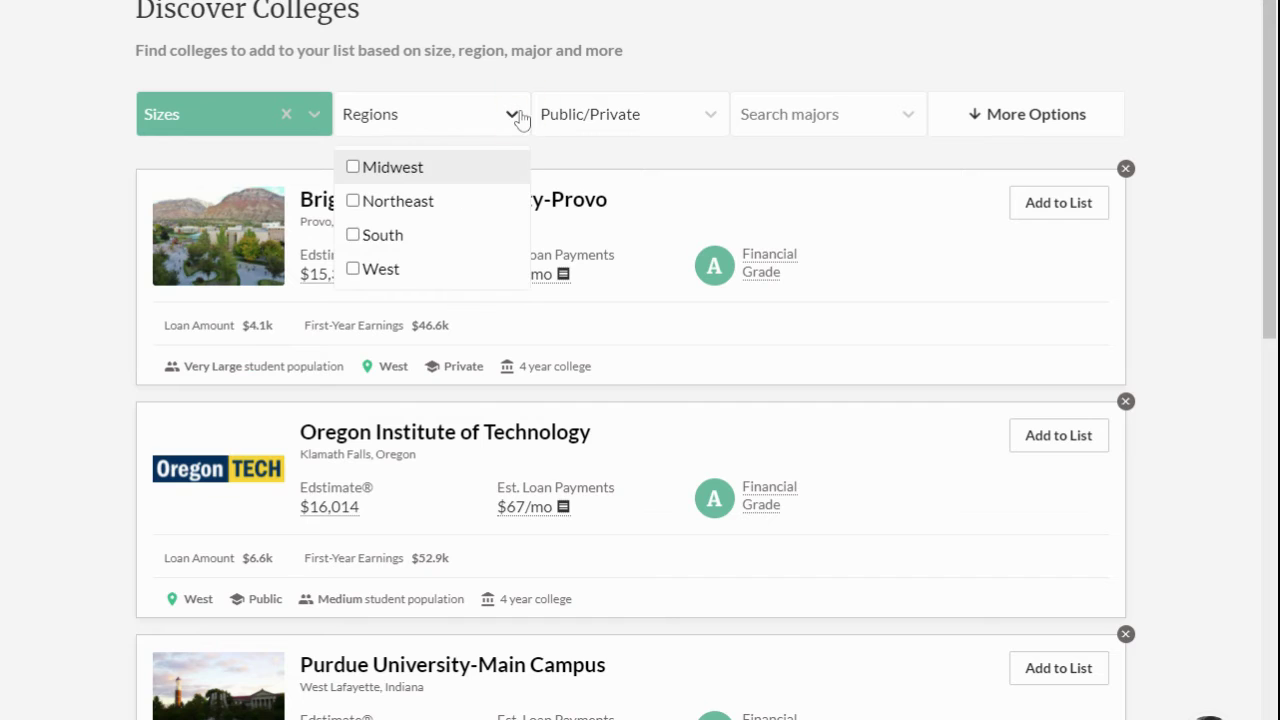
left_click(355, 240)
left_click(690, 123)
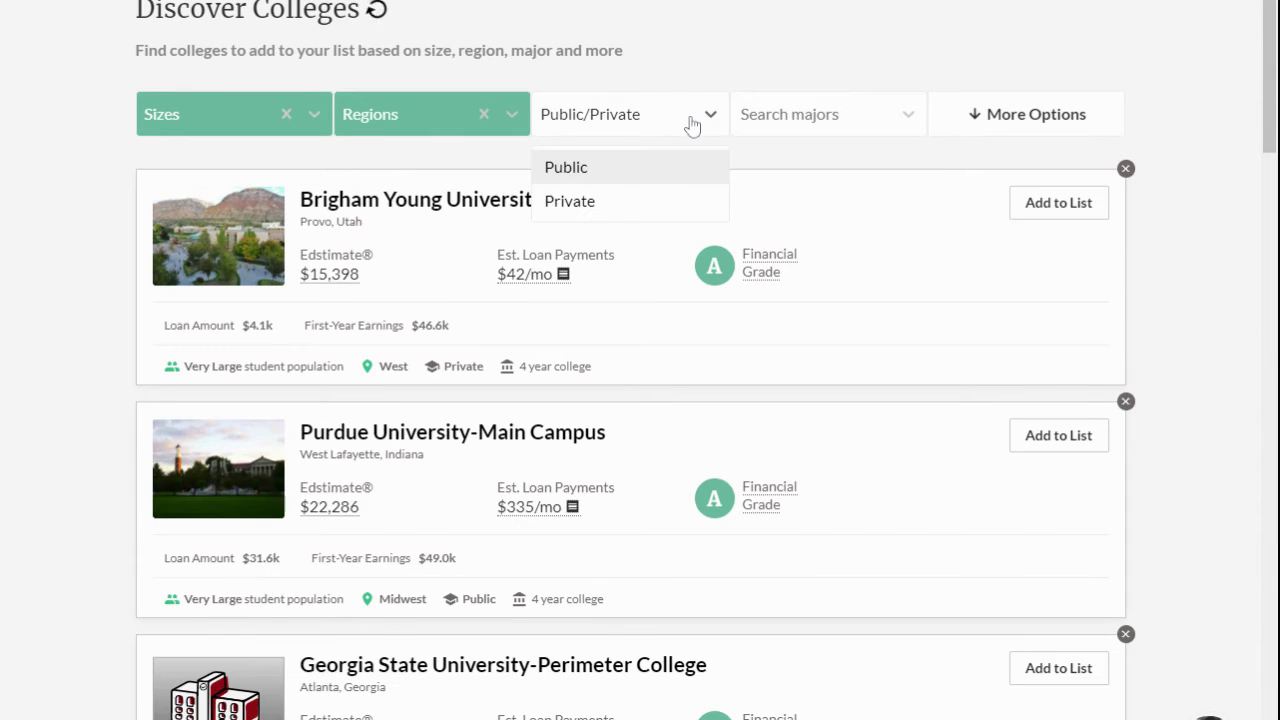
left_click(627, 180)
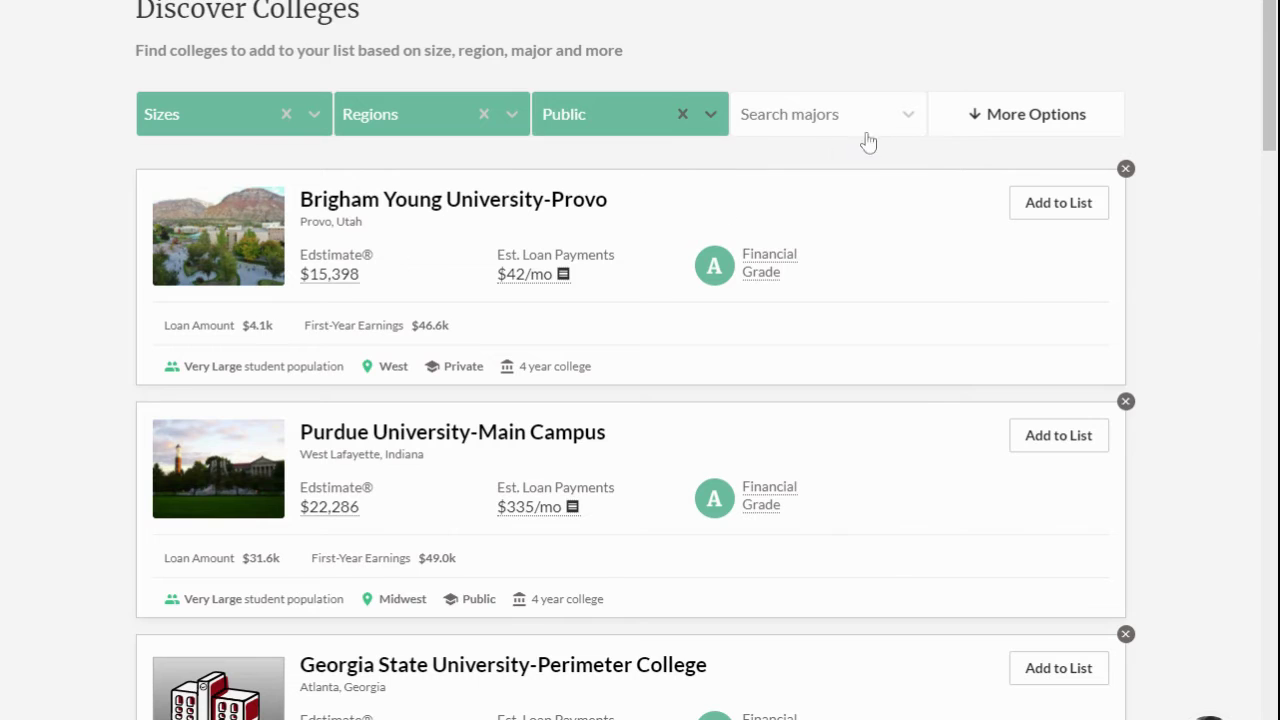
- Add Anthropology as the major filter for the discovered colleges
left_click(906, 116)
scroll(868, 235, "down", 3)
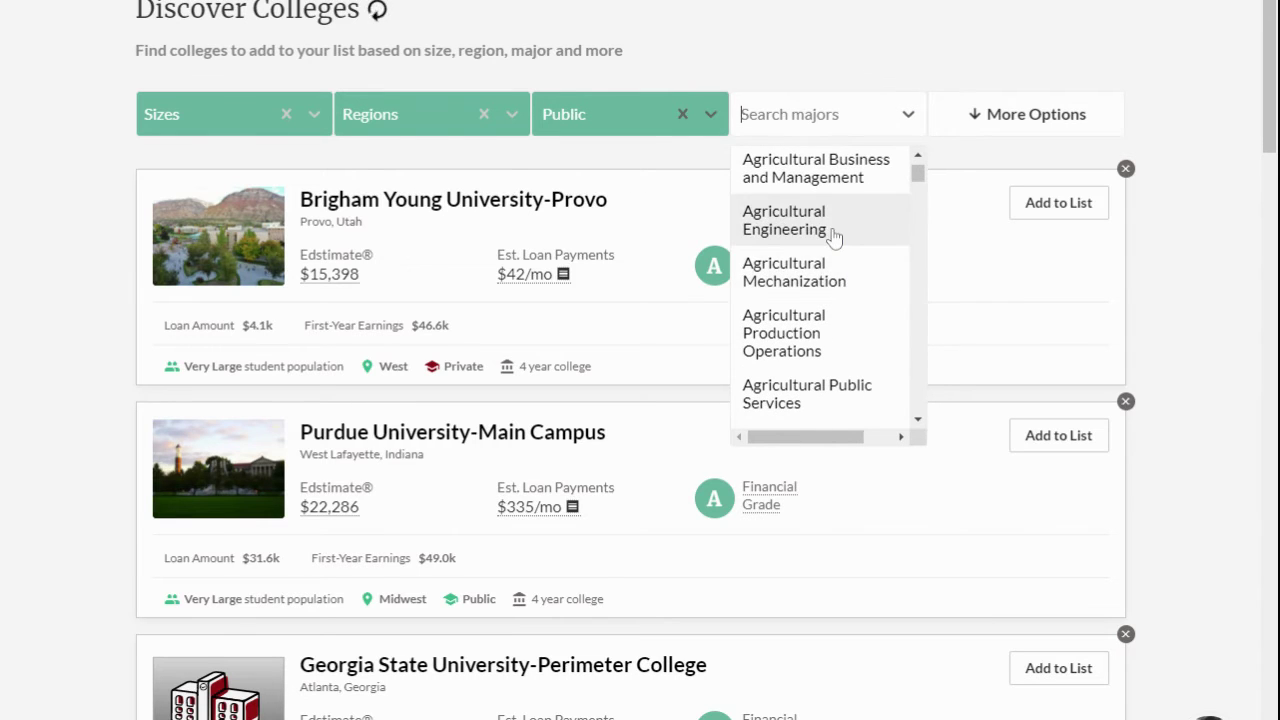
scroll(836, 237, "down", 1)
scroll(835, 240, "down", 3)
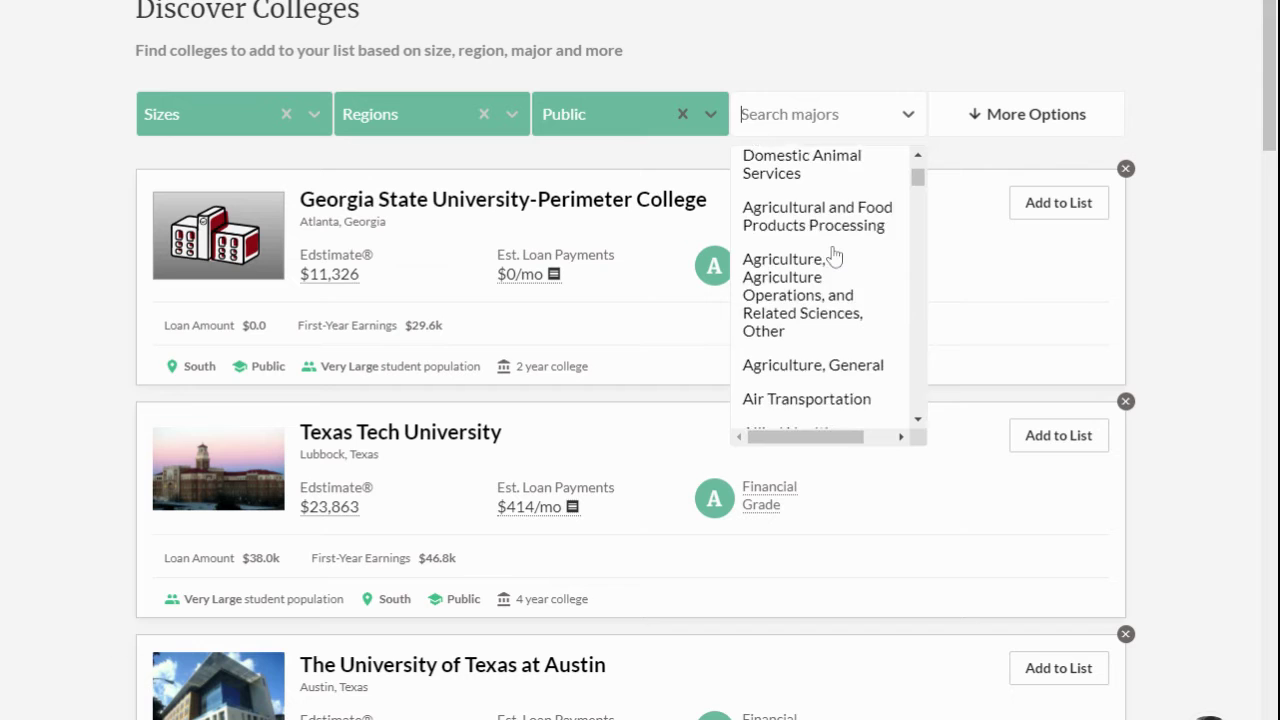
scroll(835, 255, "down", 3)
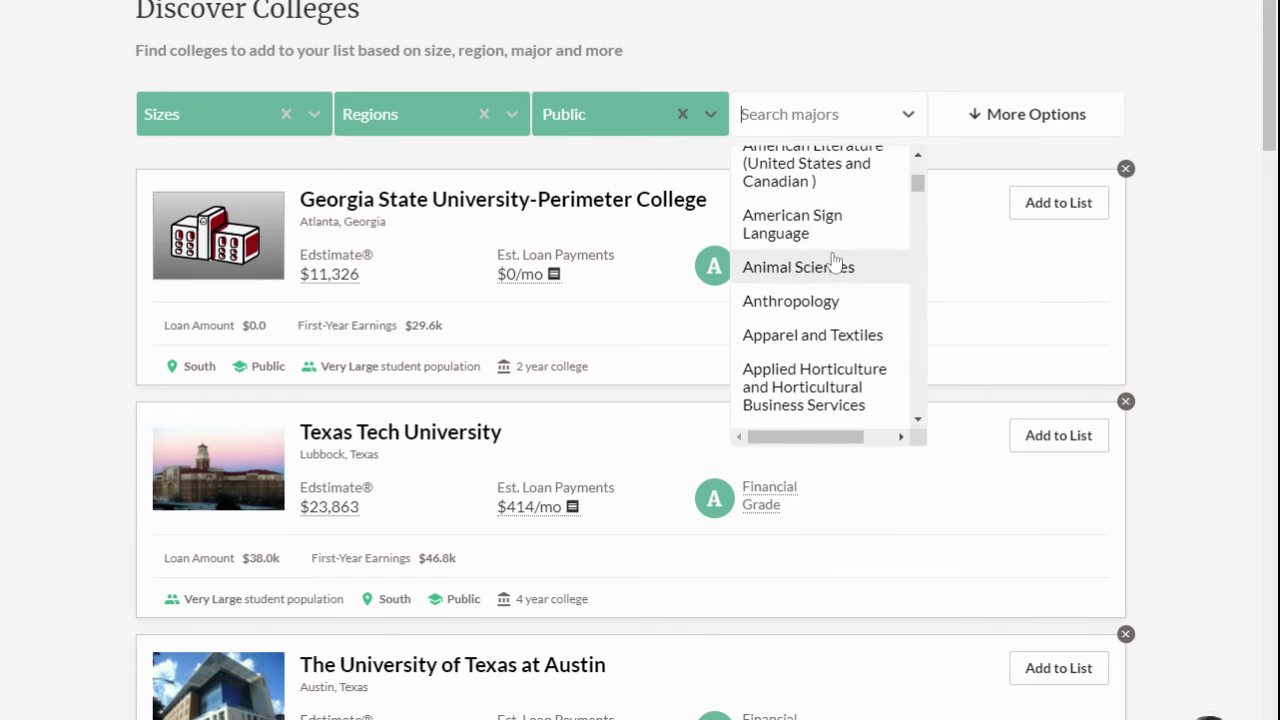
left_click(788, 301)
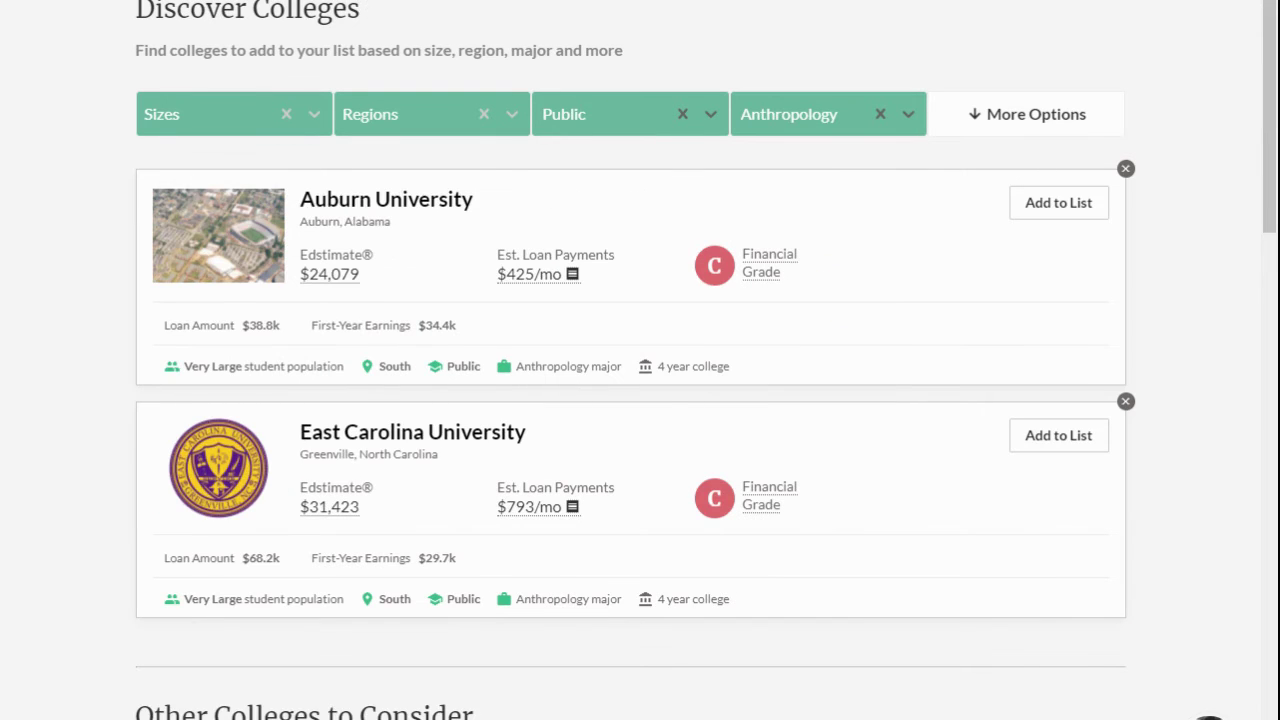
- Examine the colleges matching the filters and the start of the Other Colleges to Consider section
left_click_drag(1268, 131, 1270, 180)
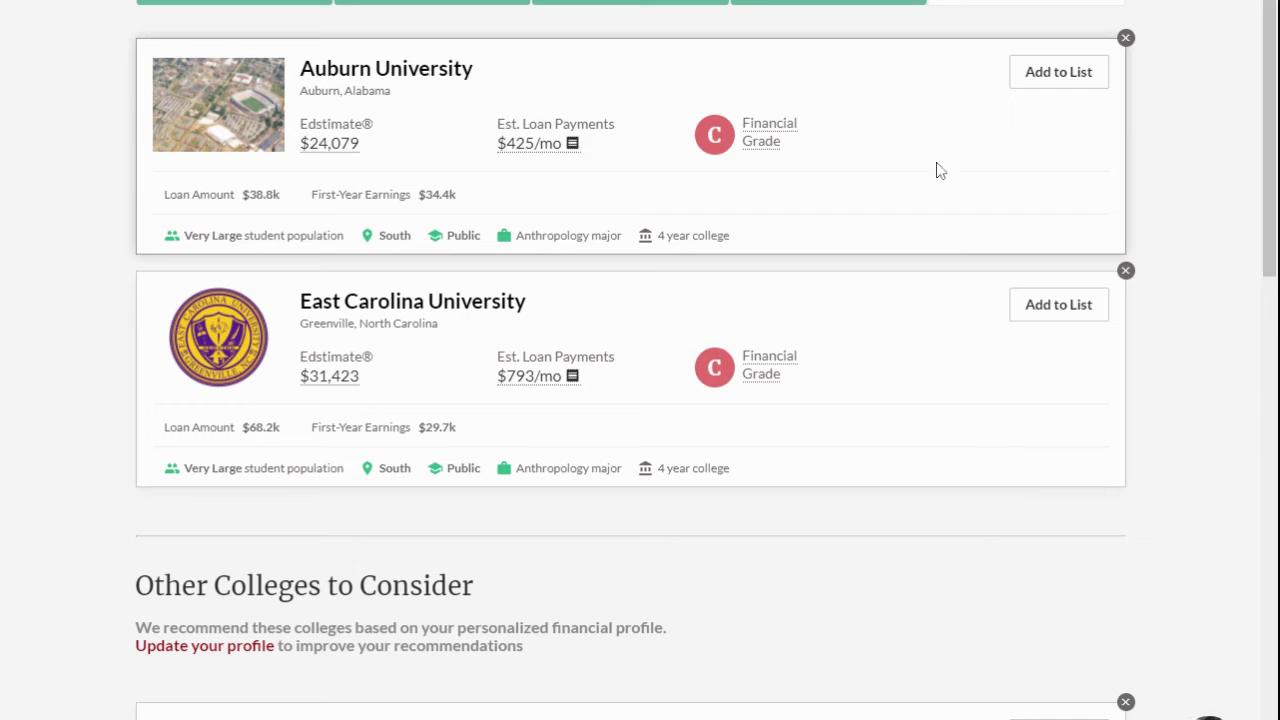
left_click_drag(1271, 141, 1247, 78)
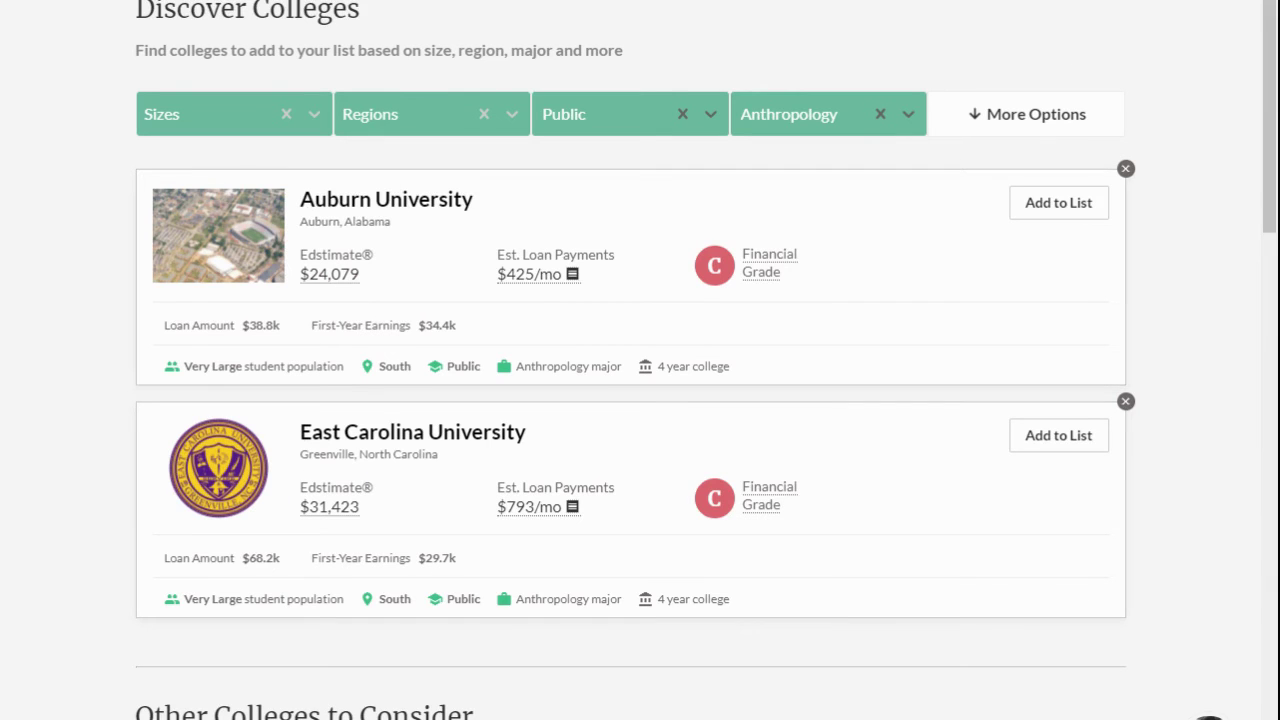
left_click(1225, 2)
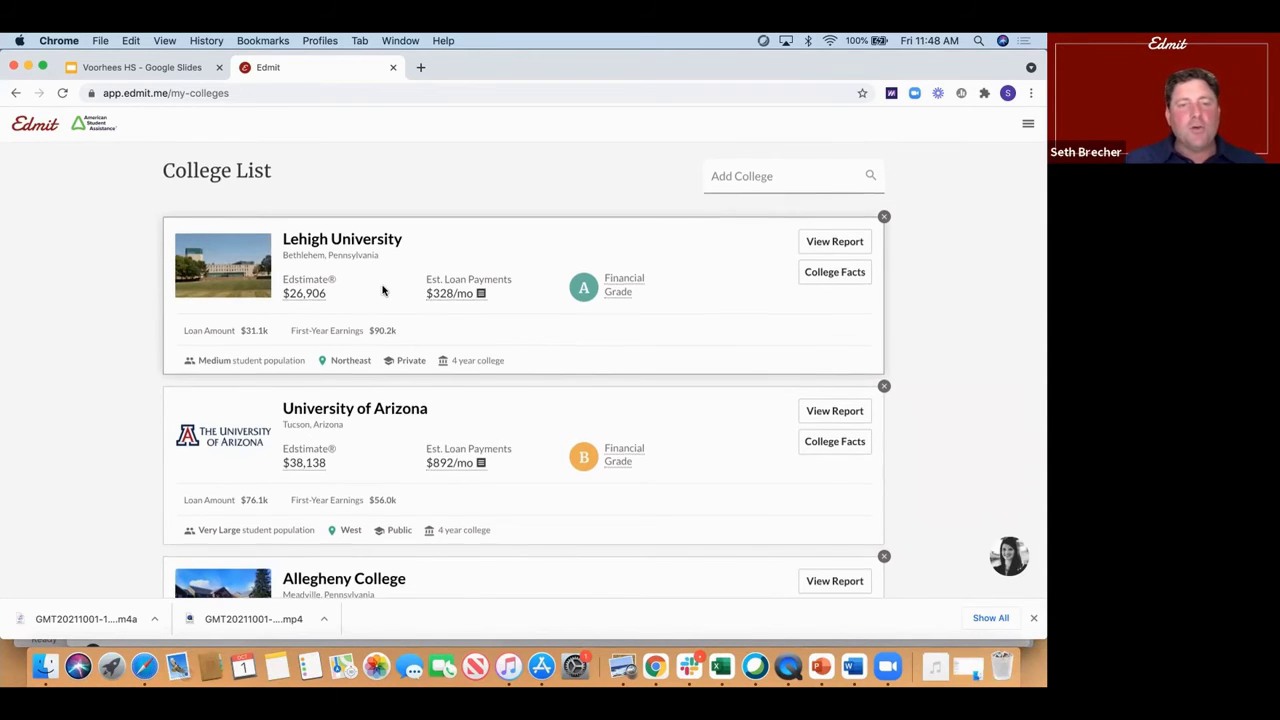
- Look over the College List, open the College Planning Dashboard and go to its Career Financial Fit section
scroll(382, 290, "down", 2)
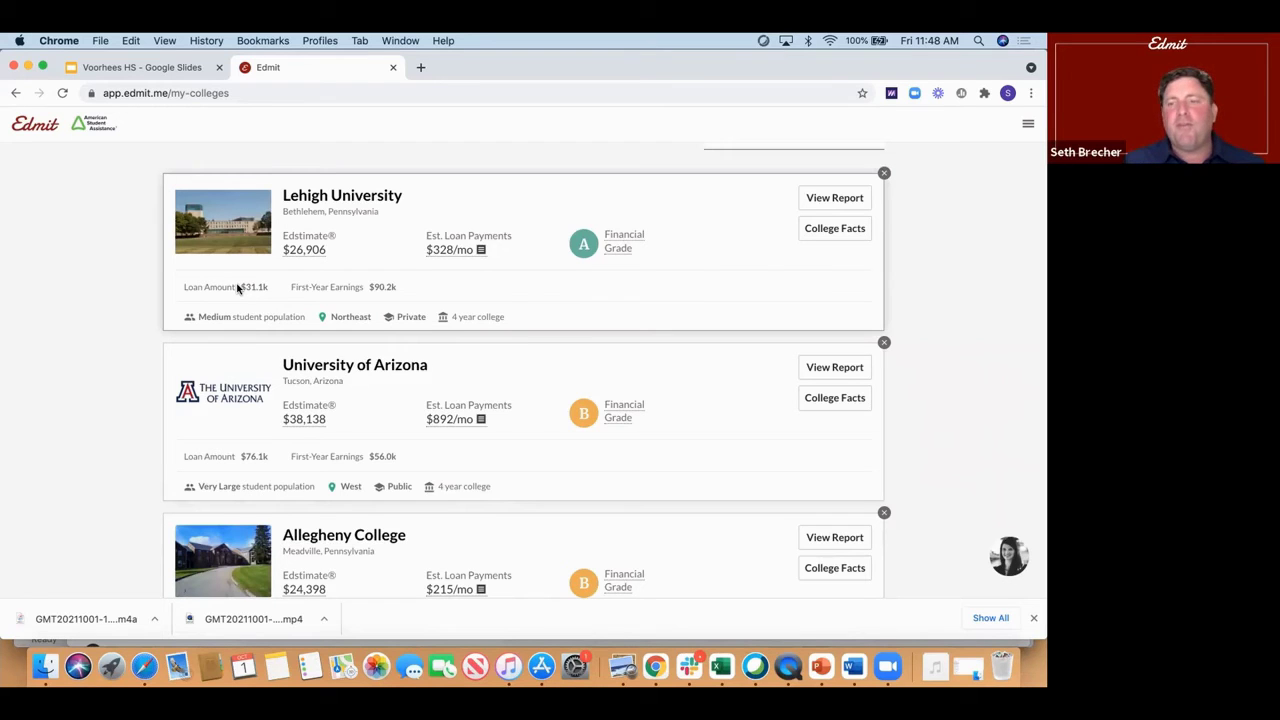
left_click(1028, 125)
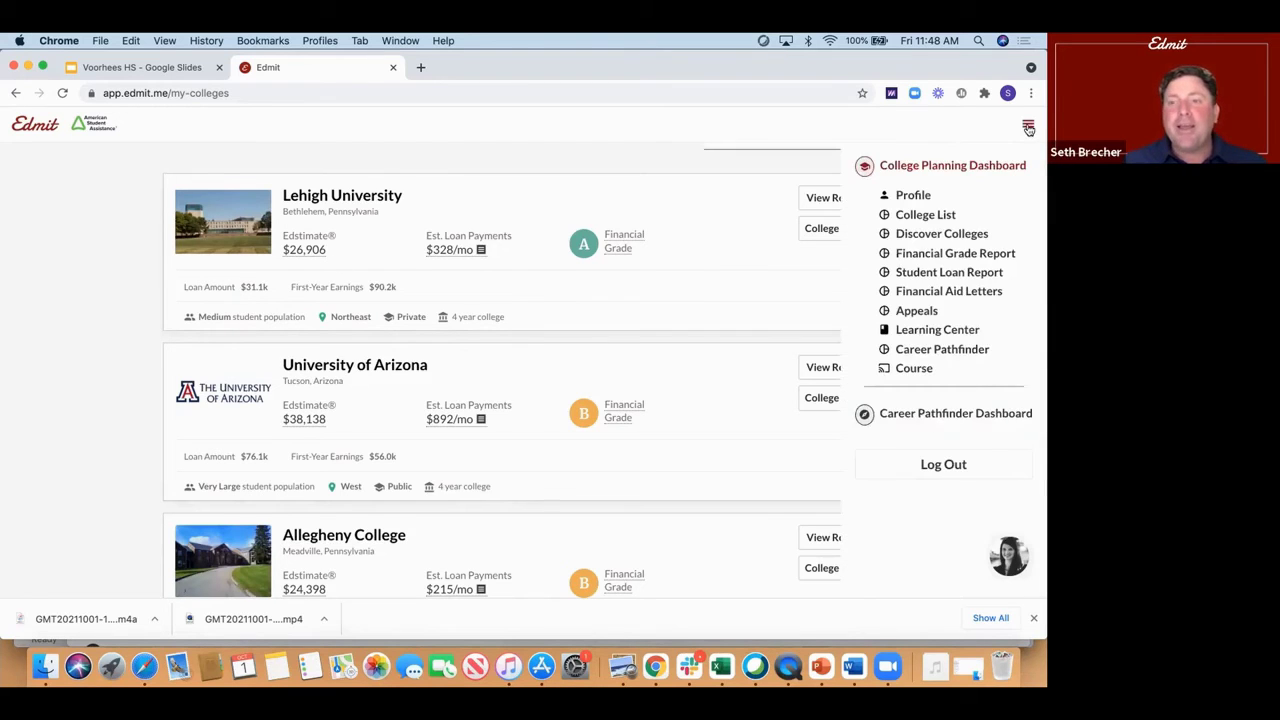
left_click(950, 167)
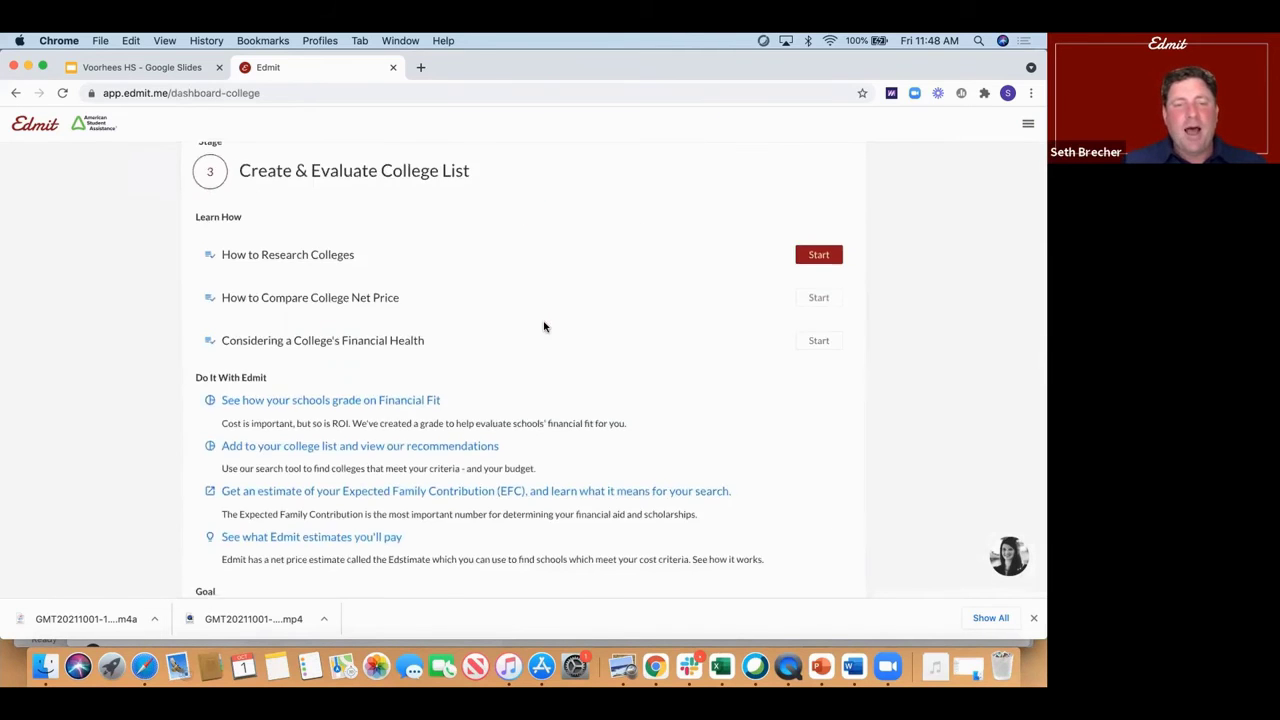
scroll(544, 328, "down", 3)
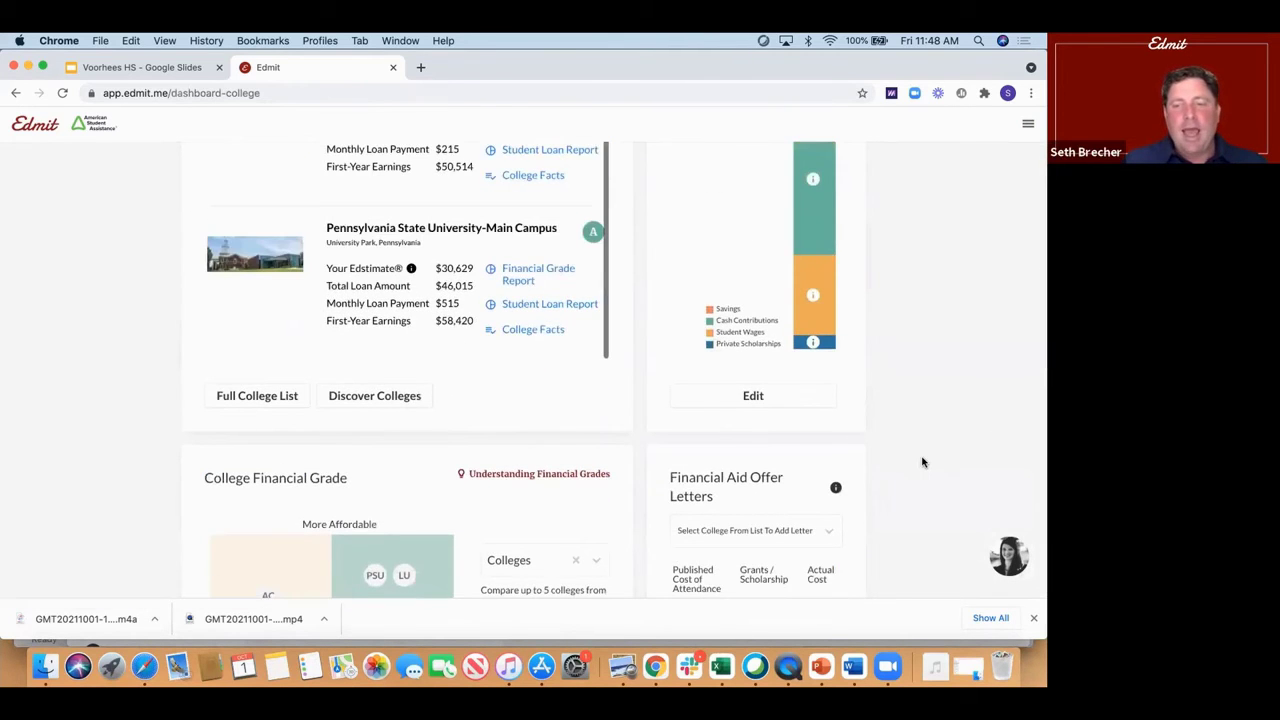
scroll(923, 462, "down", 5)
scroll(923, 462, "down", 10)
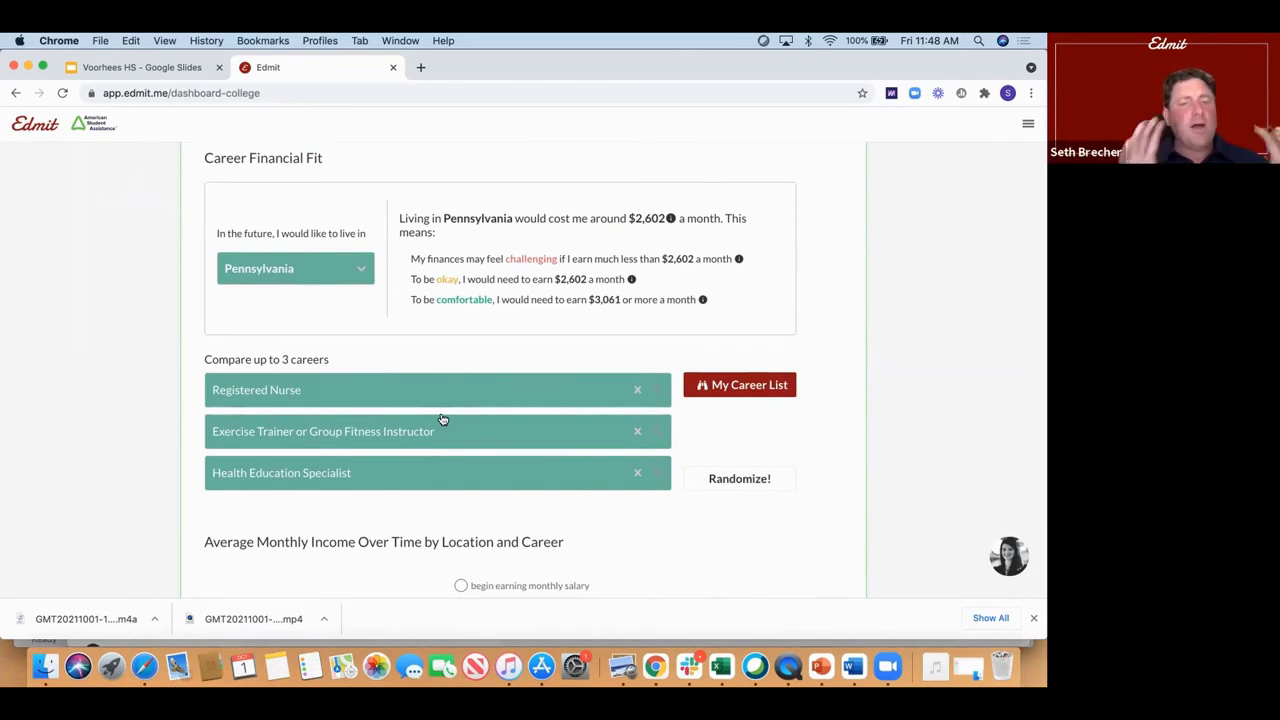
- Examine the Average Monthly Income Over Time chart, comparing the three selected careers' monthly earnings at different ages
scroll(894, 408, "down", 5)
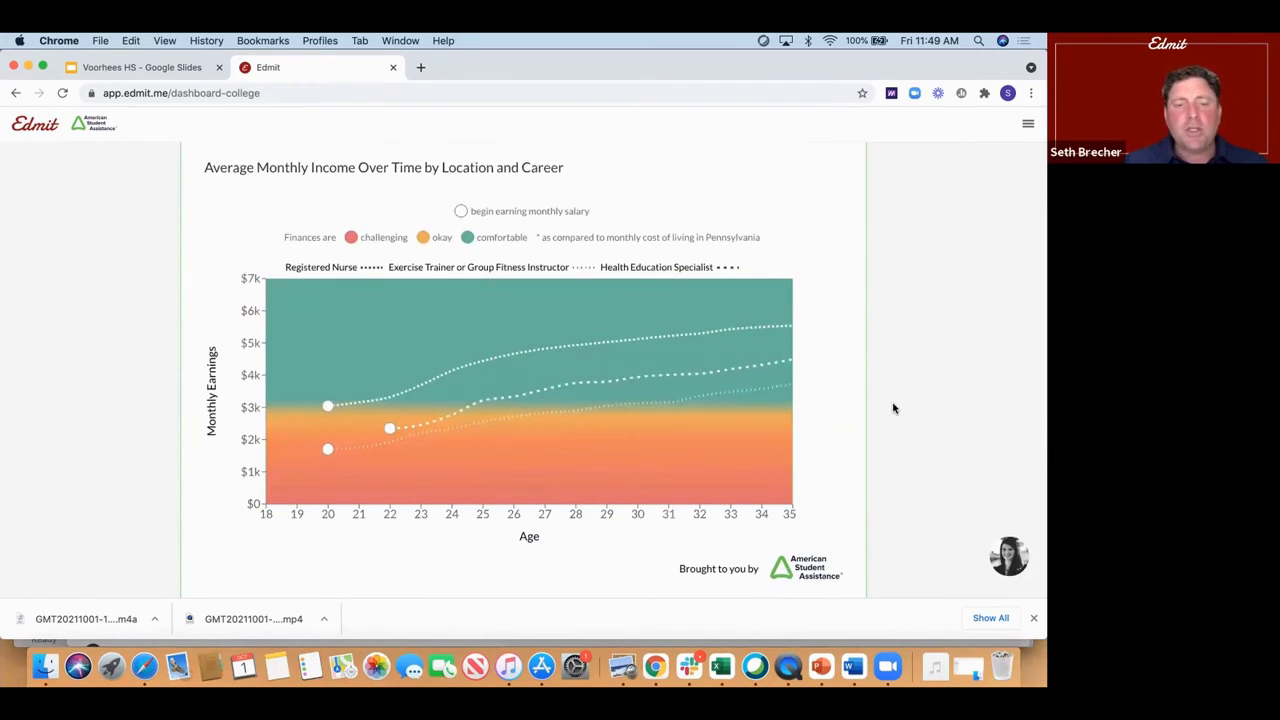
mouse_move(348, 401)
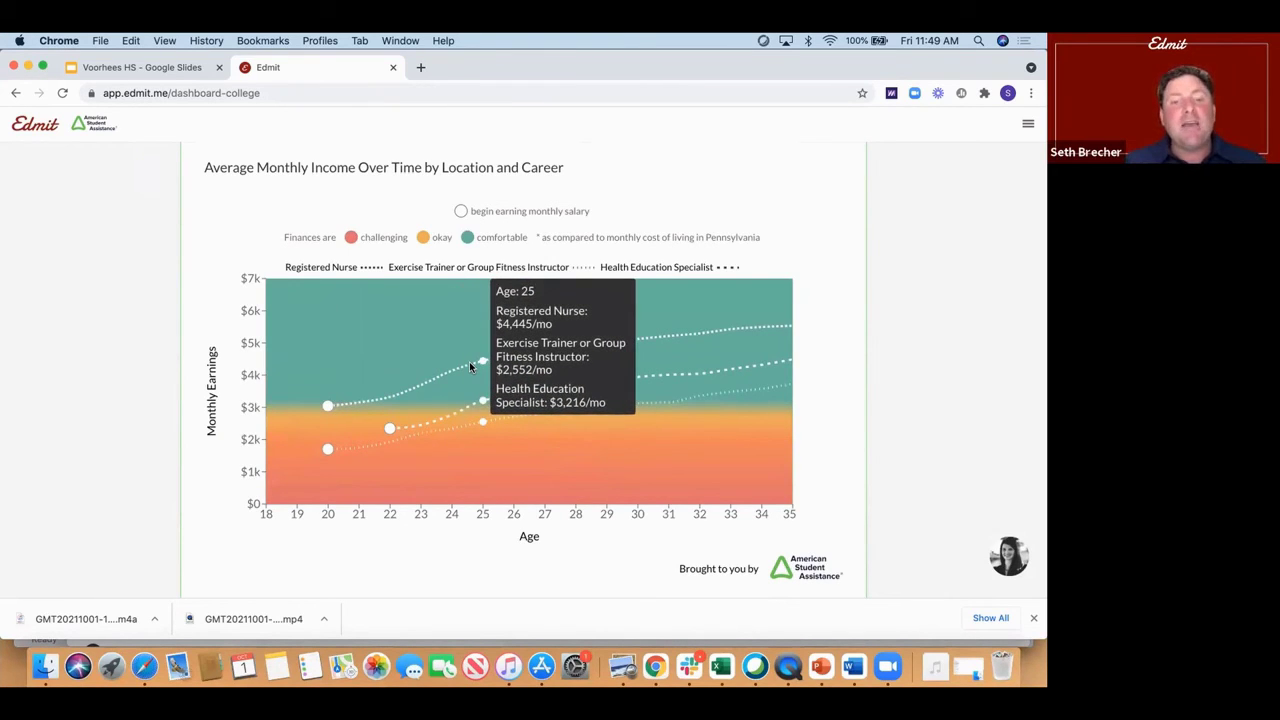
scroll(871, 370, "up", 5)
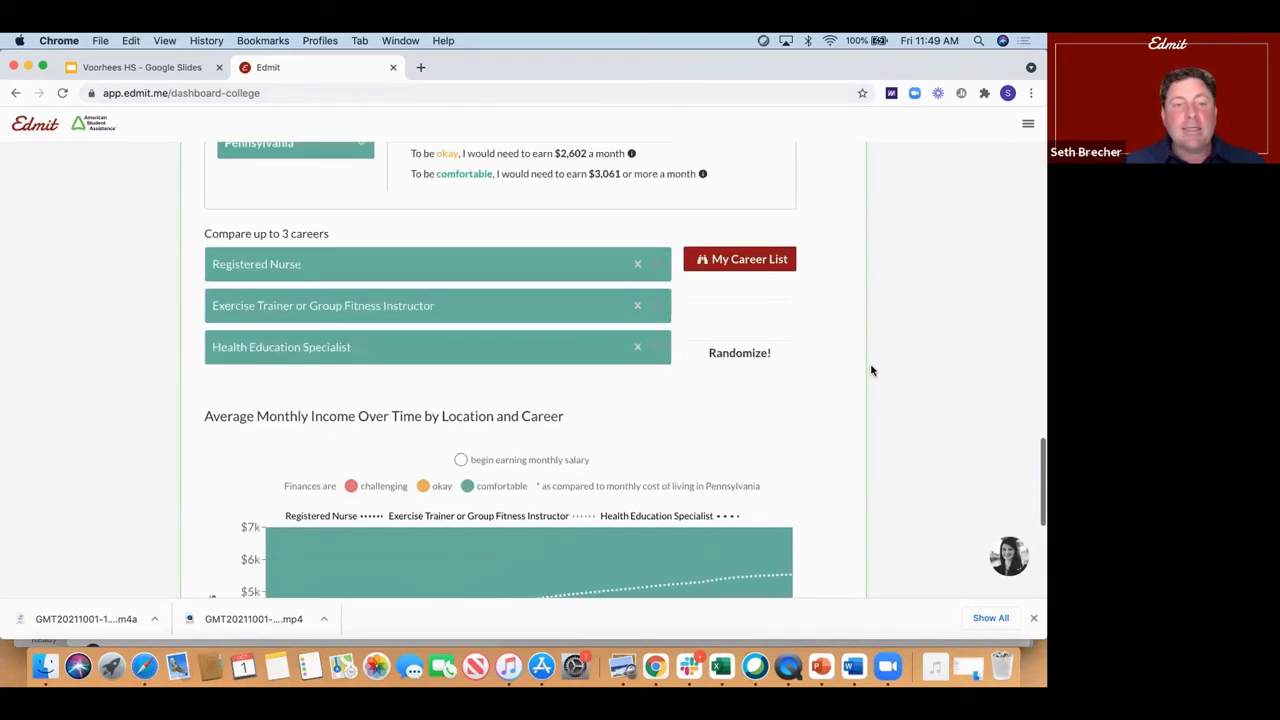
scroll(871, 370, "down", 5)
mouse_move(537, 424)
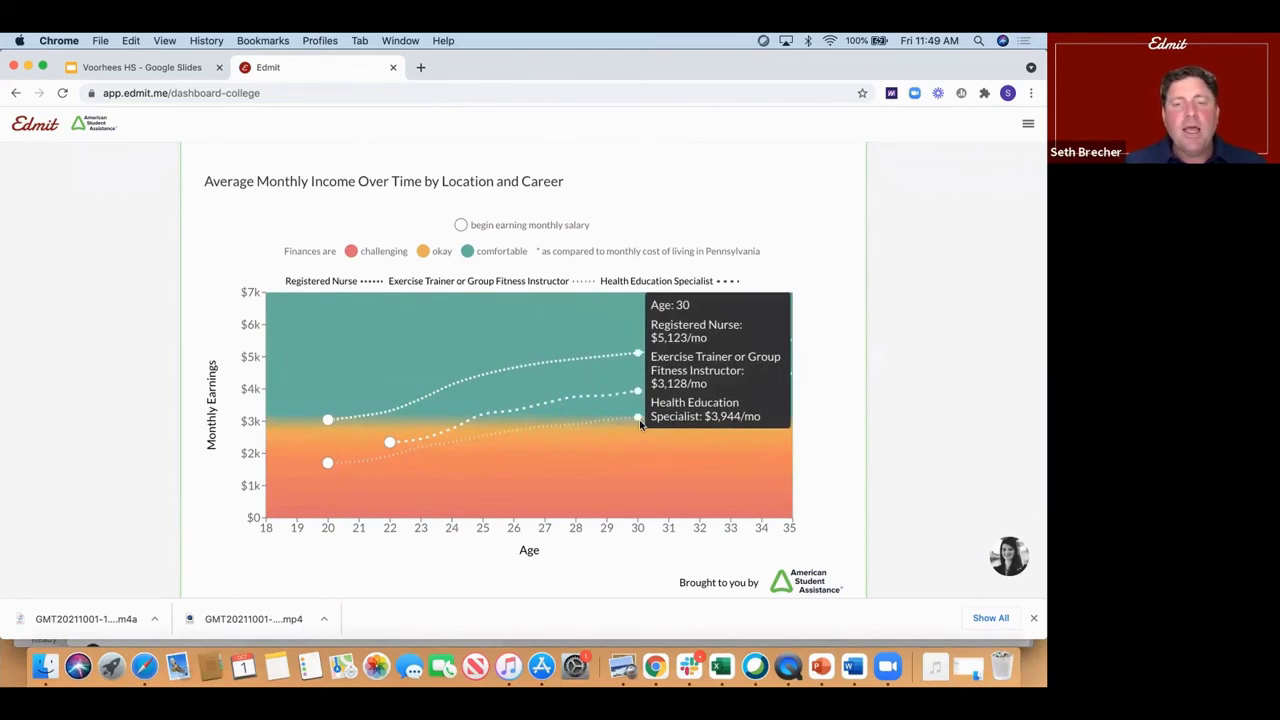
scroll(902, 384, "up", 3)
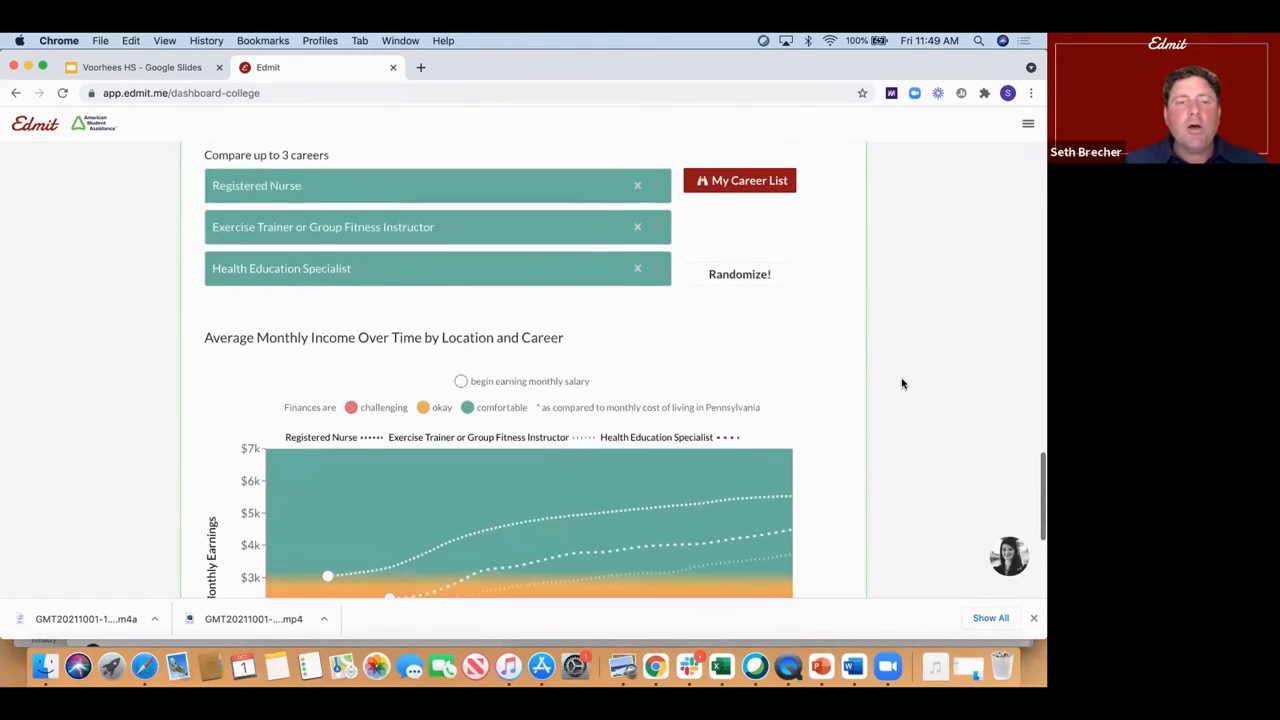
scroll(902, 384, "down", 2)
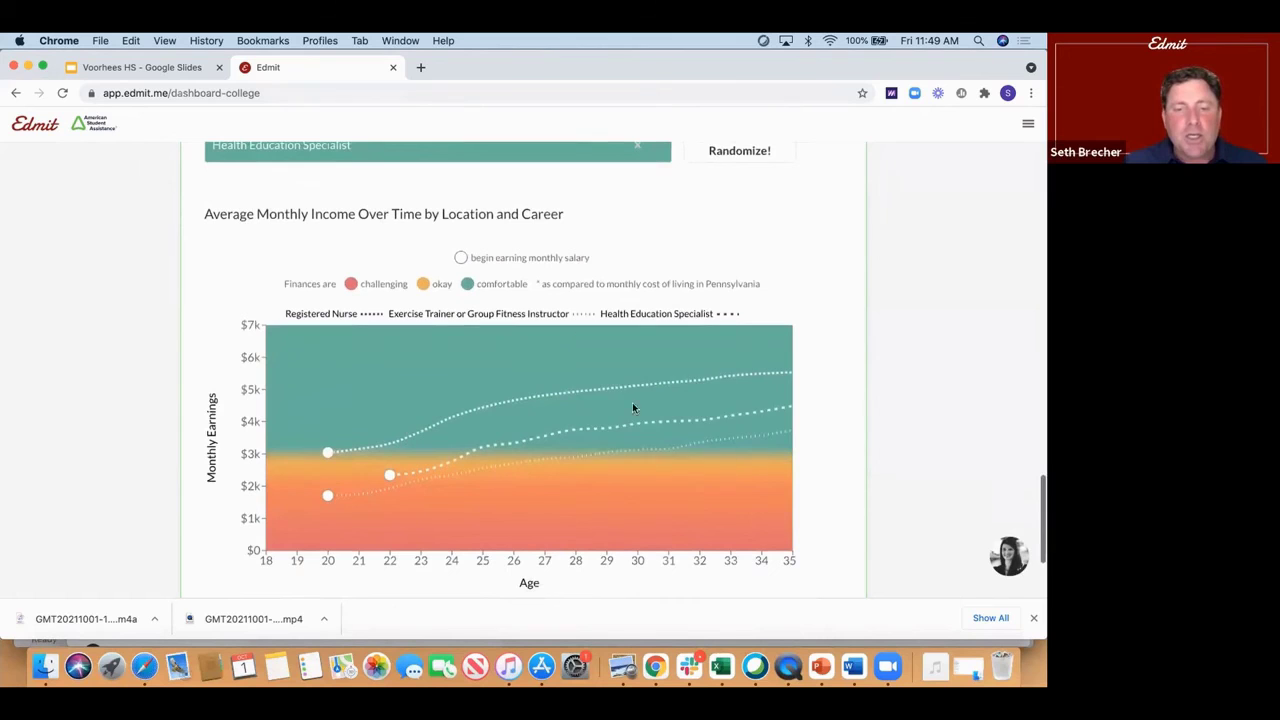